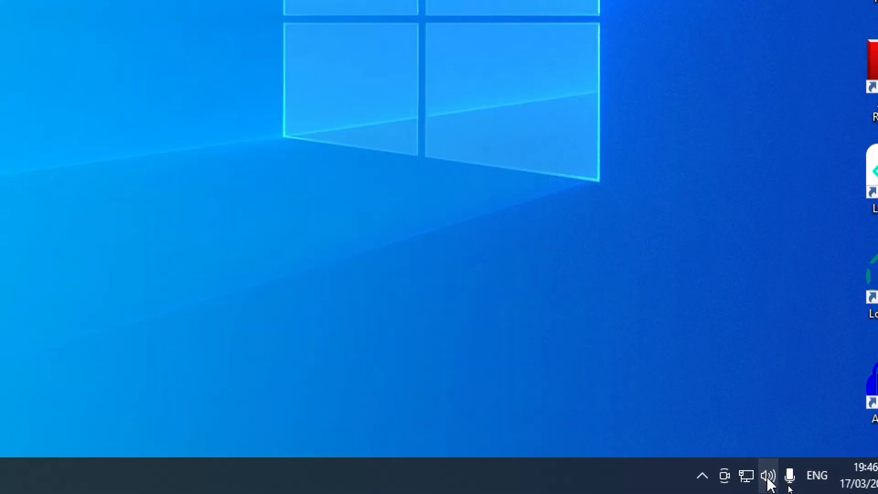
- Lower the speaker volume to the minimum and raise it back to 100
{"action": "left_click", "coordinate": [770, 477]}
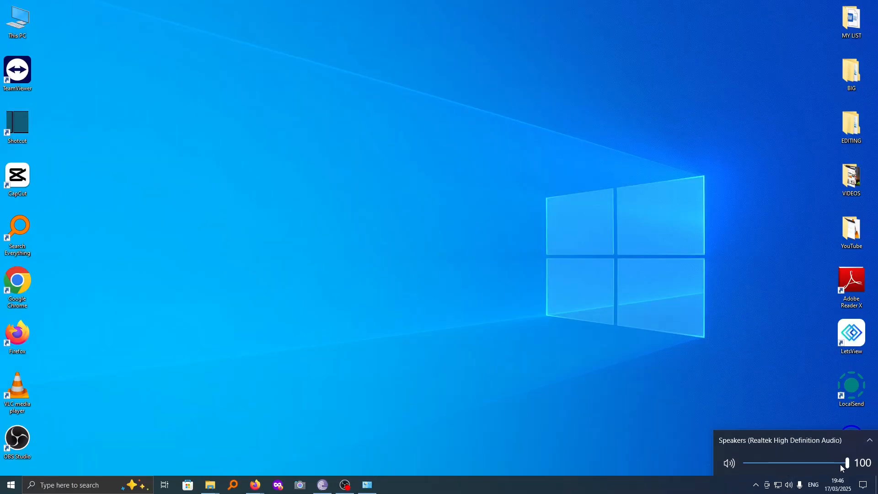
{"action": "left_click_drag", "start_coordinate": [847, 464], "coordinate": [746, 470]}
{"action": "left_click_drag", "start_coordinate": [745, 463], "coordinate": [850, 464]}
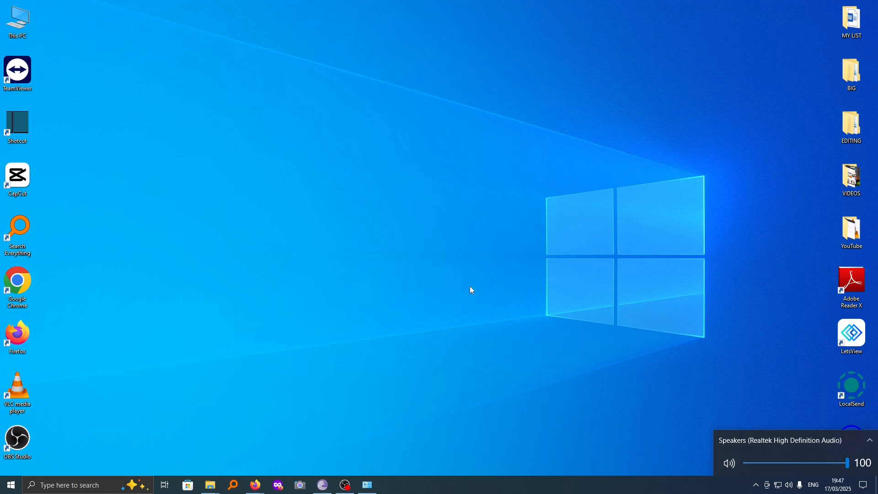
{"action": "left_click", "coordinate": [470, 286]}
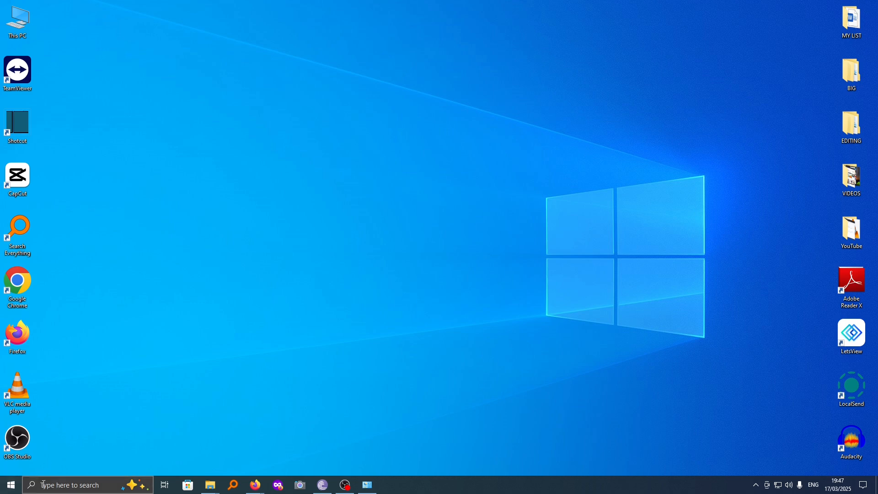
- Search Windows for "device manager", open Device Manager and maximize its window
{"action": "left_click", "coordinate": [65, 485]}
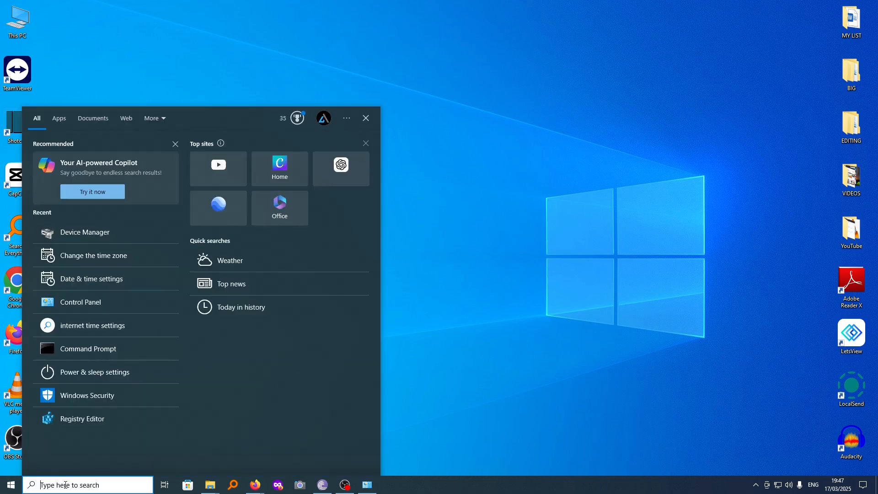
{"action": "type", "text": "devi"}
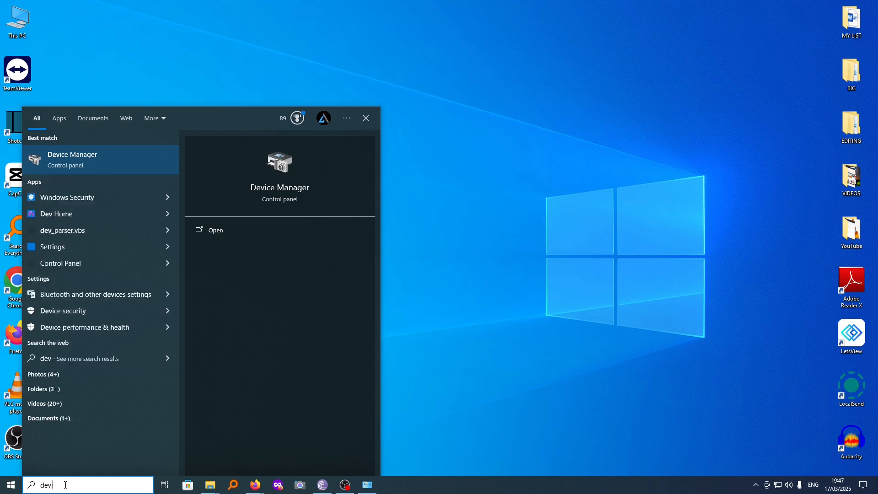
{"action": "type", "text": "ce mana"}
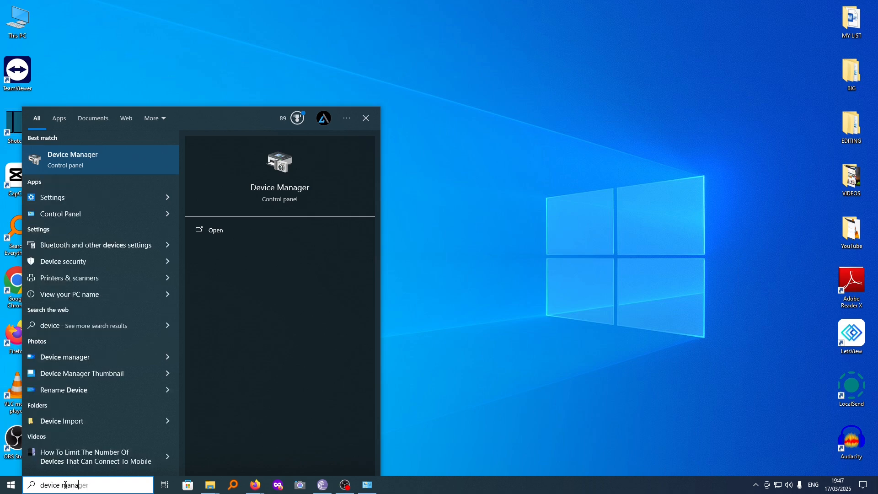
{"action": "type", "text": "ger"}
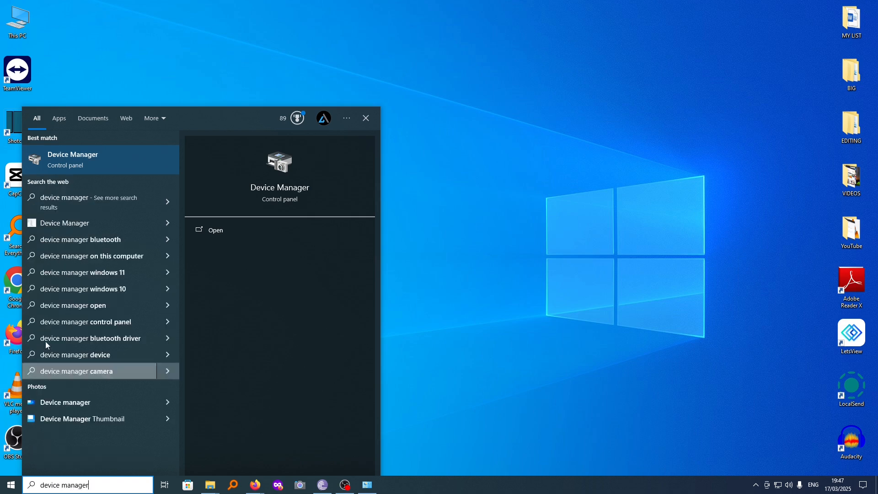
{"action": "left_click", "coordinate": [77, 159]}
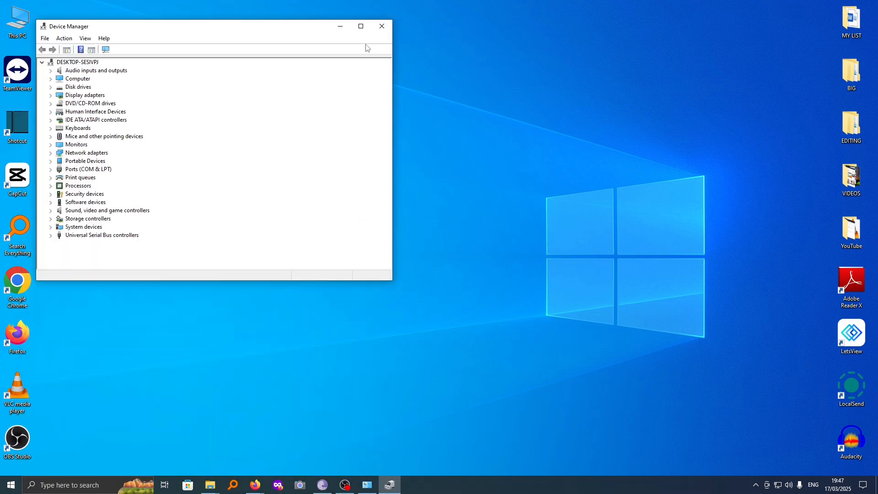
{"action": "left_click", "coordinate": [361, 26]}
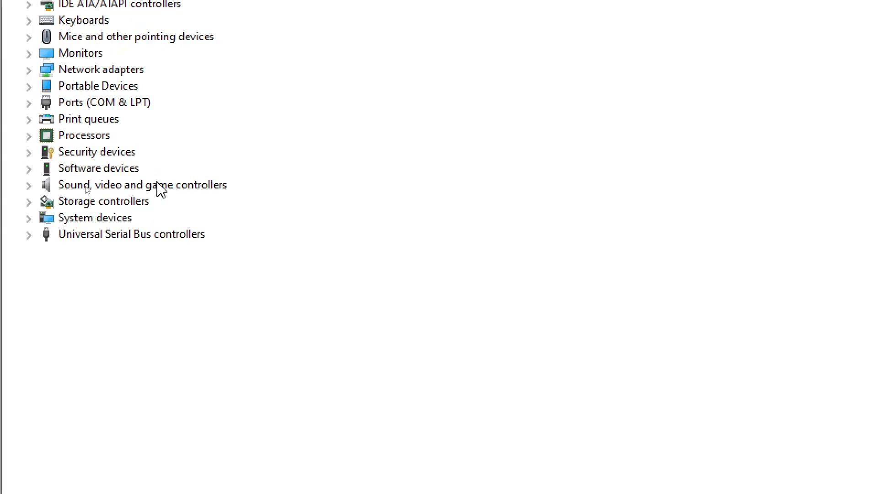
- Open the driver properties of Realtek High Definition Audio under Sound, video and game controllers
{"action": "double_click", "coordinate": [44, 186]}
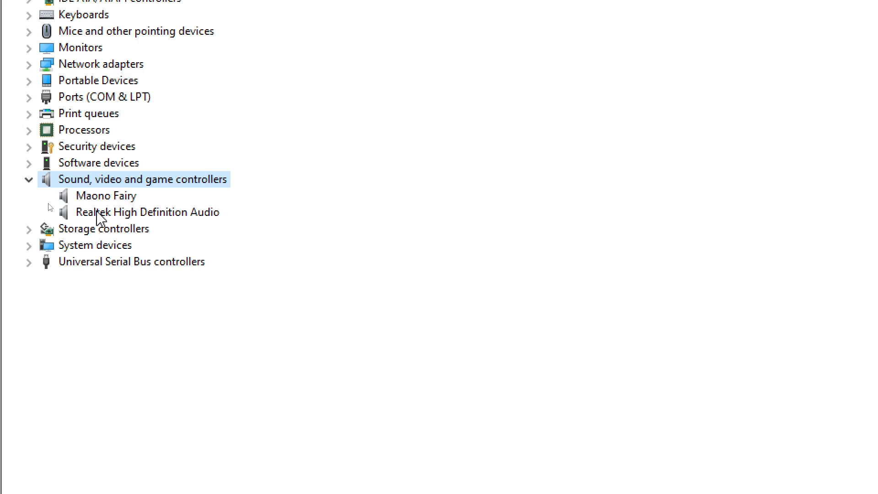
{"action": "left_click", "coordinate": [100, 214]}
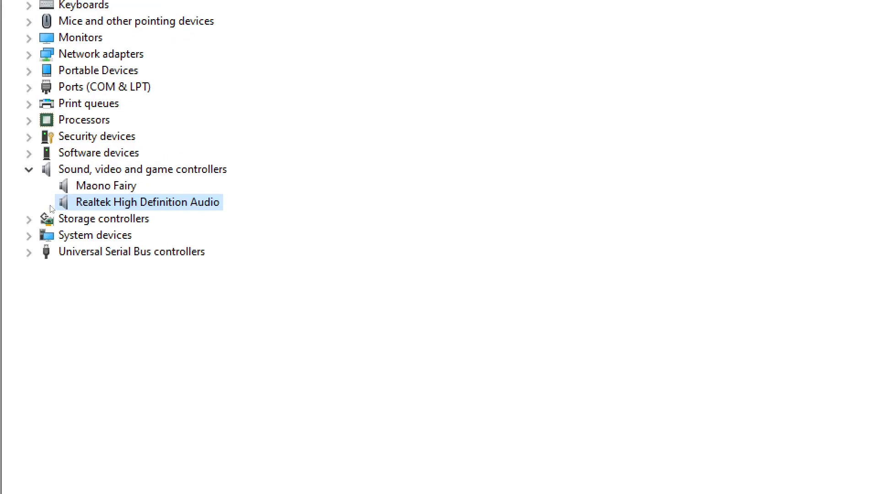
{"action": "right_click", "coordinate": [170, 204]}
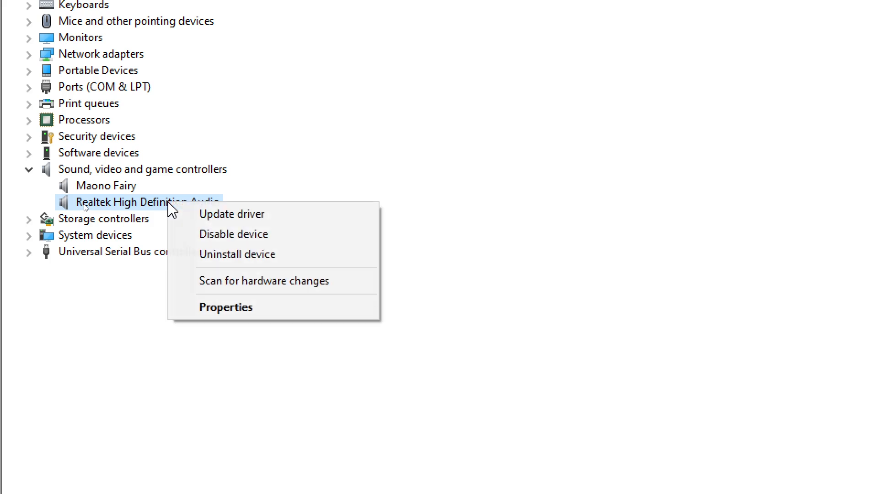
{"action": "left_click", "coordinate": [226, 308]}
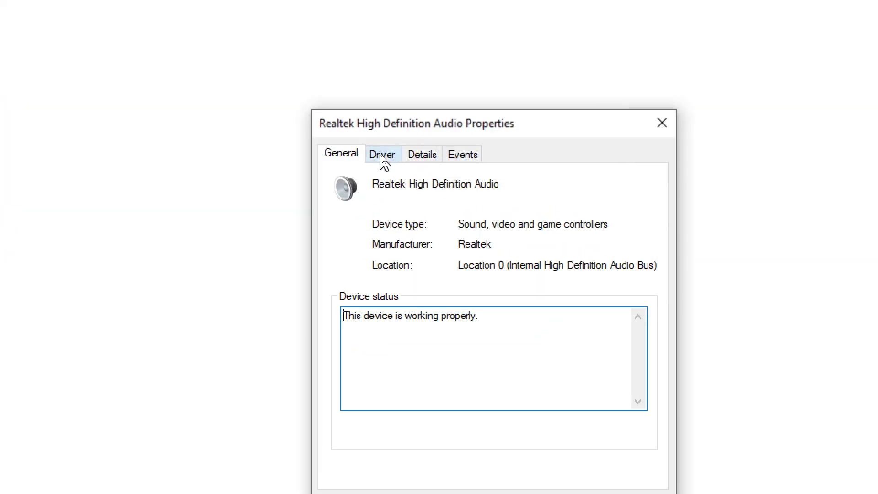
{"action": "left_click", "coordinate": [384, 156]}
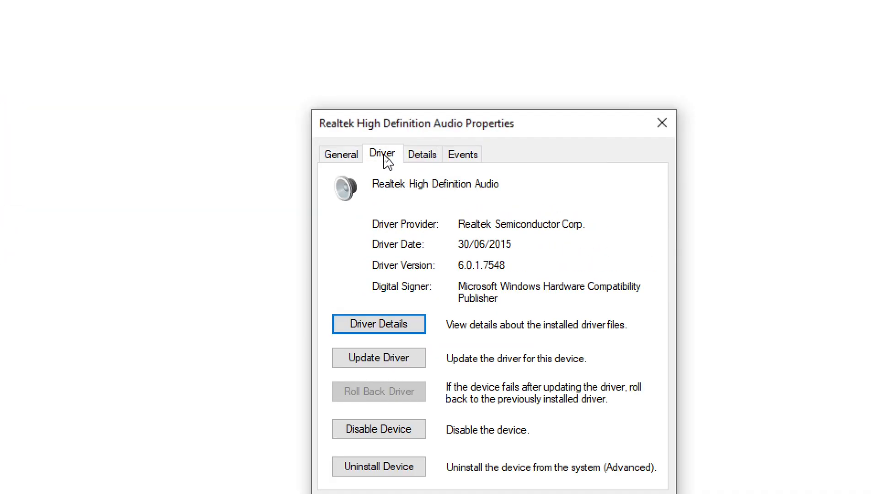
- Update the Realtek High Definition Audio driver by searching automatically for drivers, and close the update wizard
{"action": "left_click", "coordinate": [390, 362]}
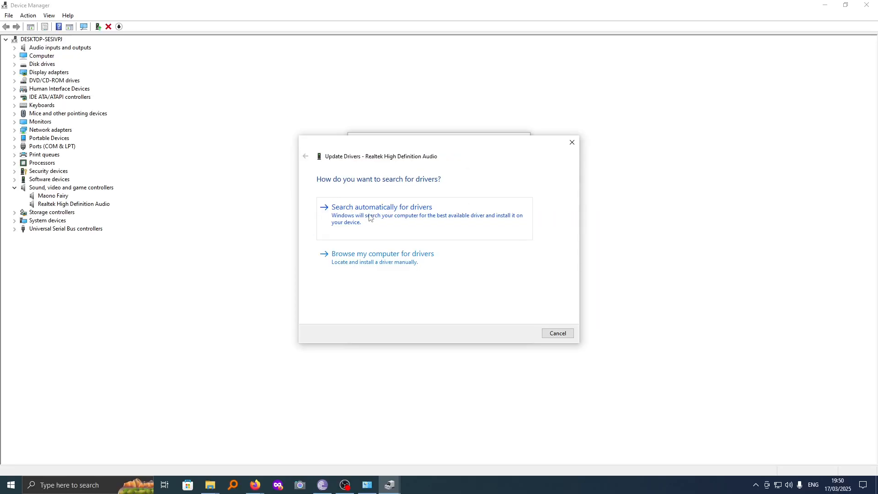
{"action": "left_click", "coordinate": [370, 218]}
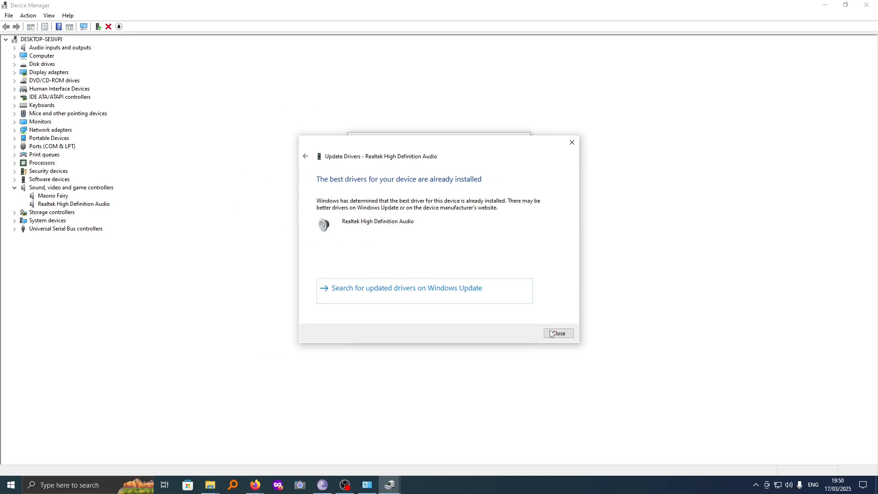
{"action": "left_click", "coordinate": [552, 334]}
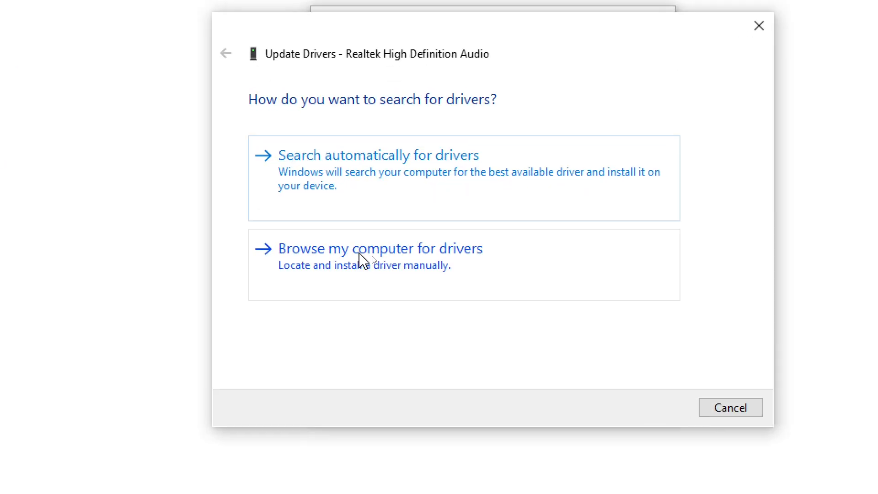
- Browse the computer for Realtek audio drivers, choosing to pick from the list of available drivers
{"action": "left_click", "coordinate": [359, 256]}
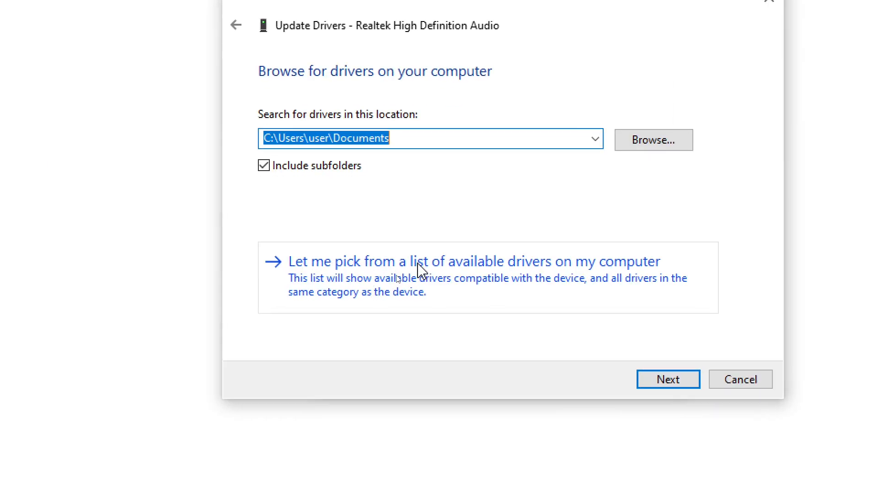
{"action": "left_click", "coordinate": [419, 270]}
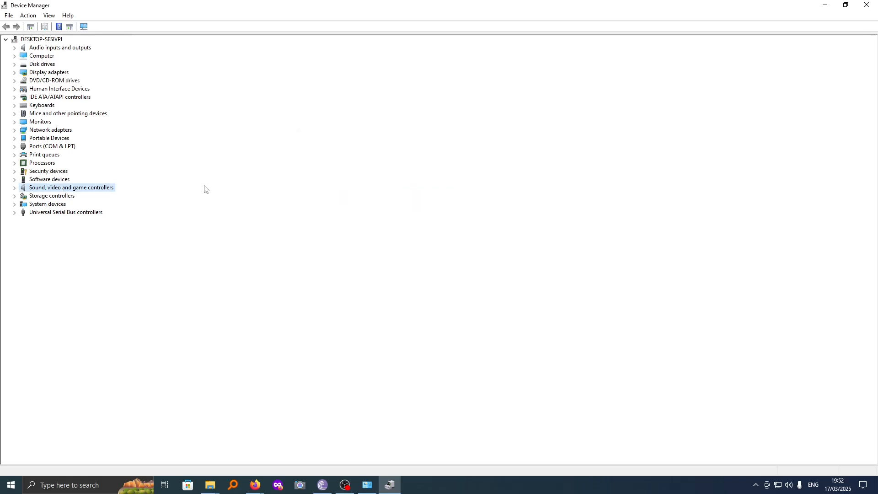
- Start uninstalling the Realtek High Definition Audio device under Sound, video and game controllers
{"action": "left_click", "coordinate": [15, 187]}
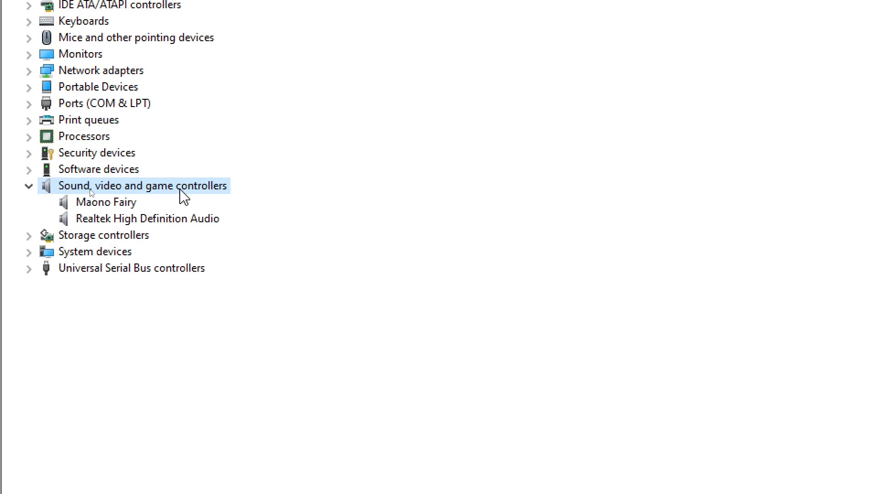
{"action": "left_click", "coordinate": [78, 220]}
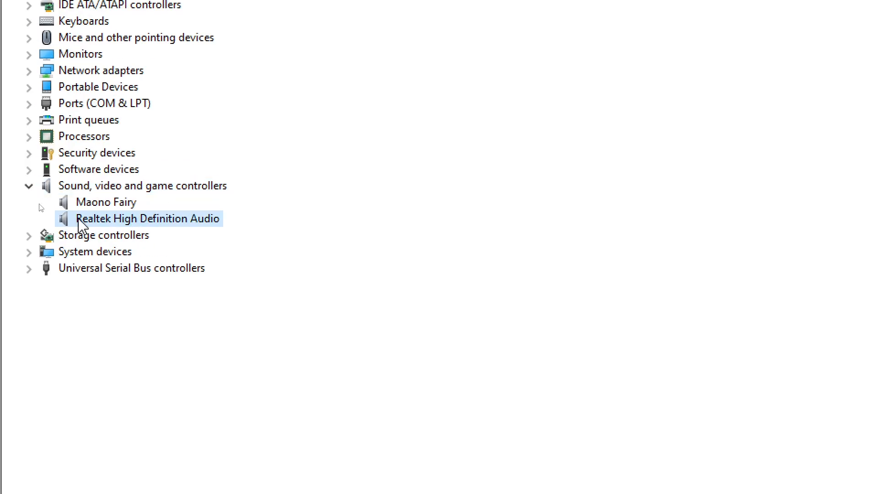
{"action": "right_click", "coordinate": [140, 218]}
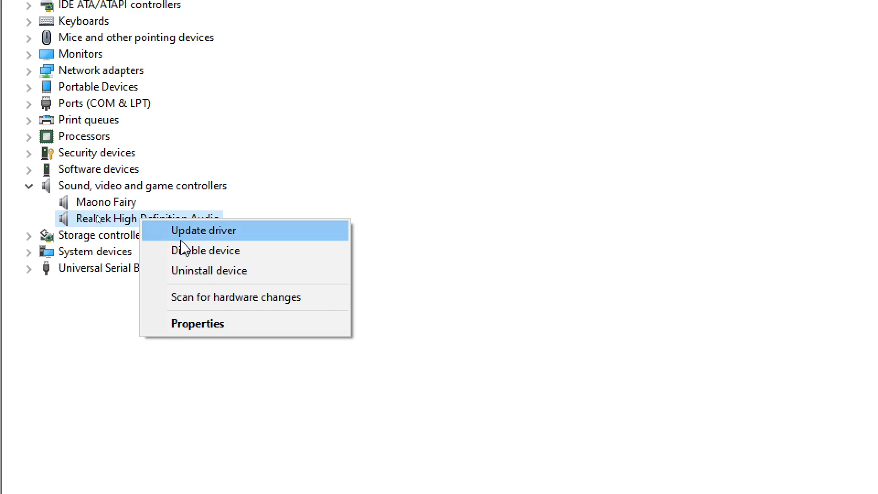
{"action": "left_click", "coordinate": [197, 271]}
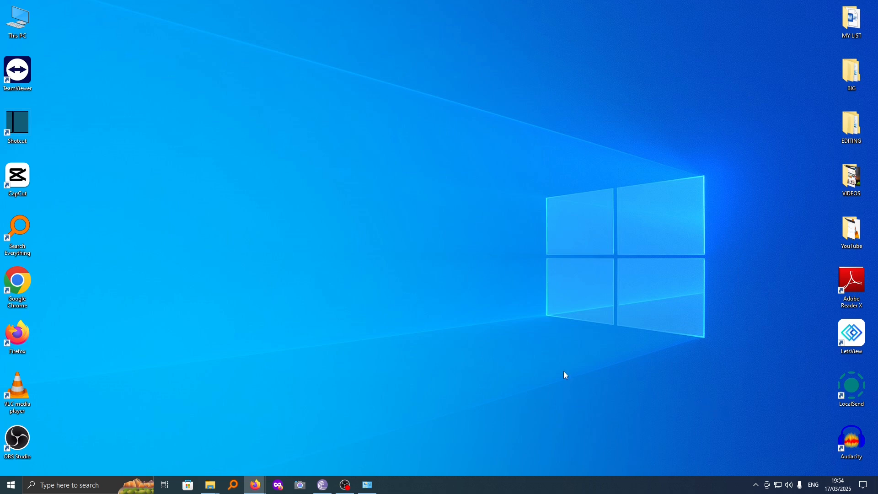
- Open the Windows sound playback devices and show the properties of the Realtek High Definition Audio speakers
{"action": "right_click", "coordinate": [789, 484]}
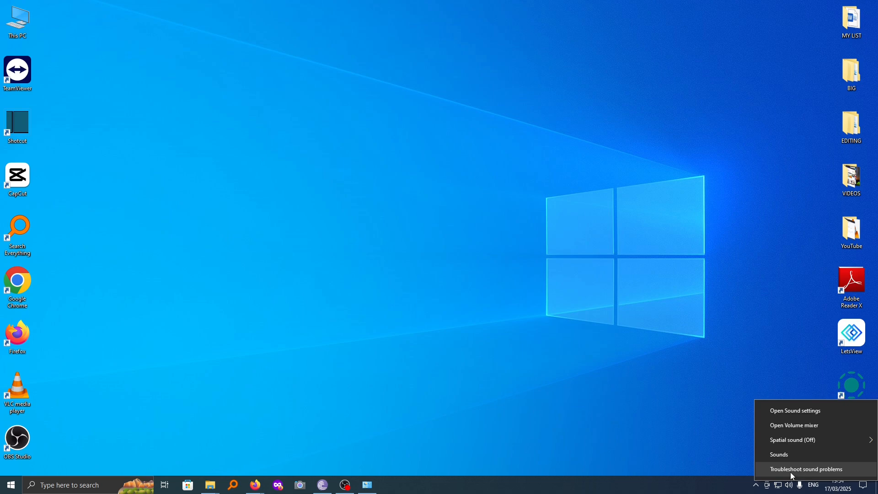
{"action": "left_click", "coordinate": [786, 454]}
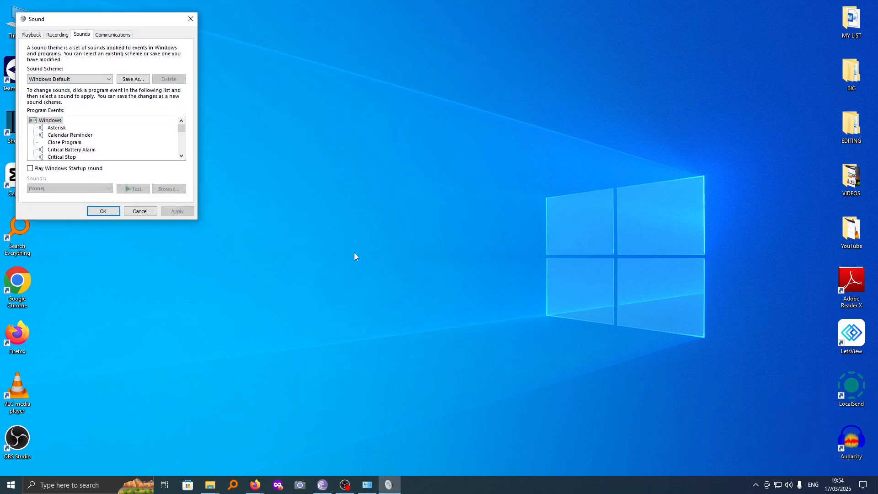
{"action": "left_click", "coordinate": [33, 35]}
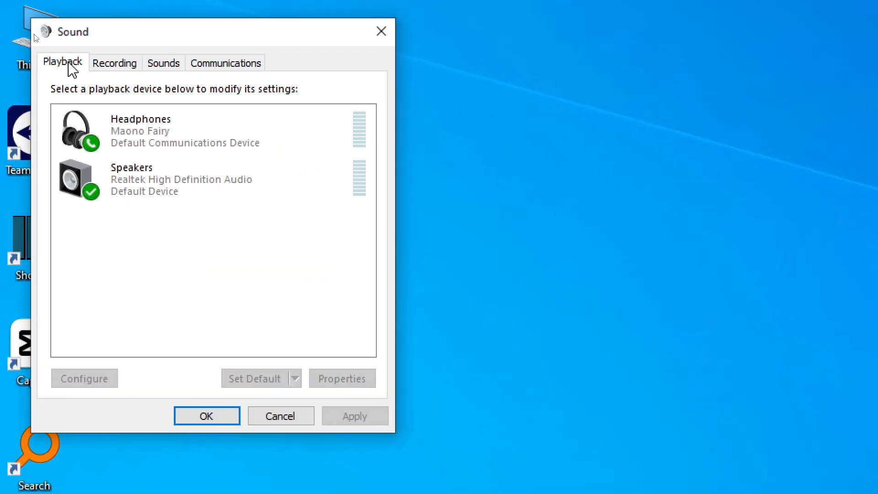
{"action": "left_click_drag", "start_coordinate": [157, 38], "coordinate": [804, 231]}
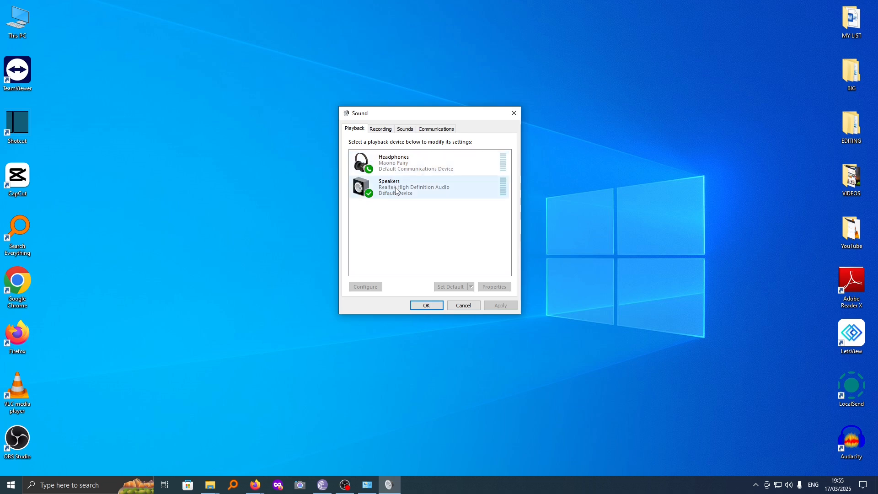
{"action": "left_click", "coordinate": [420, 191]}
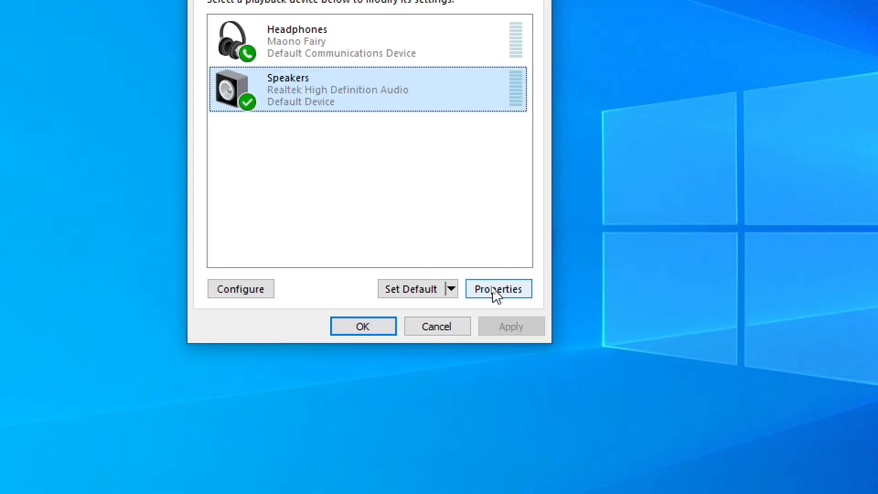
{"action": "left_click", "coordinate": [492, 287]}
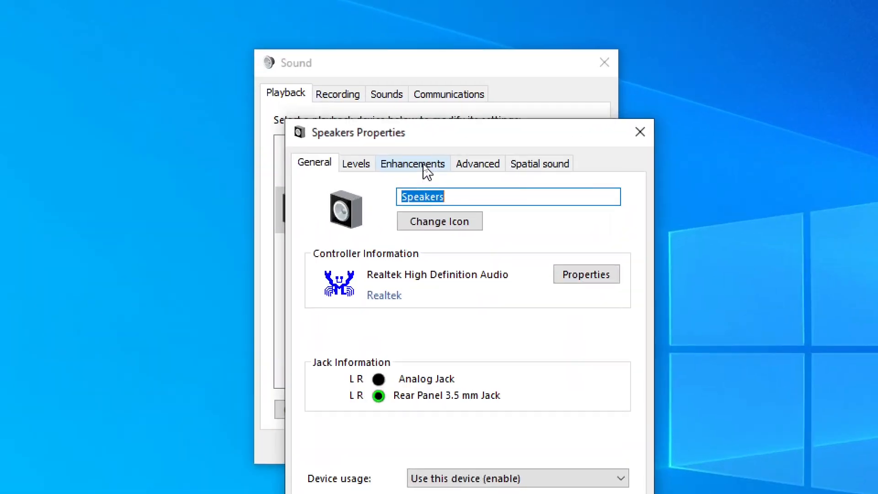
- Turn on "Disable all sound effects" in the speakers' enhancements and turn it off again
{"action": "left_click", "coordinate": [423, 166]}
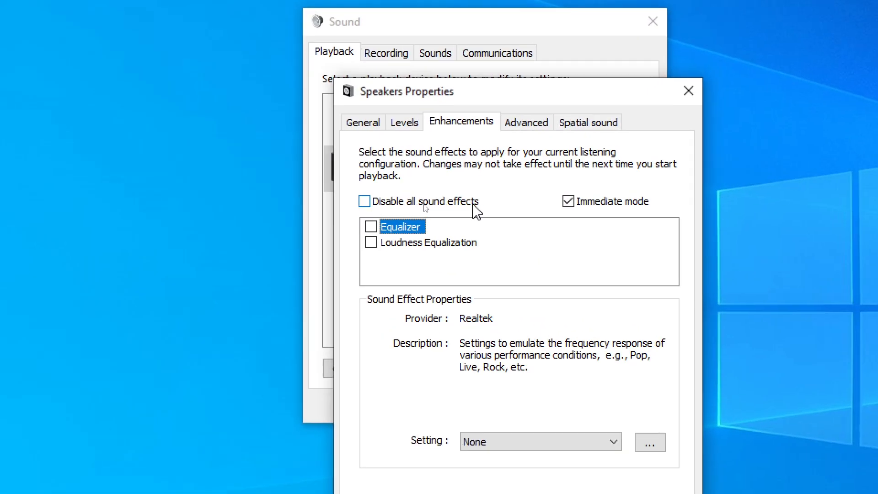
{"action": "left_click", "coordinate": [365, 203]}
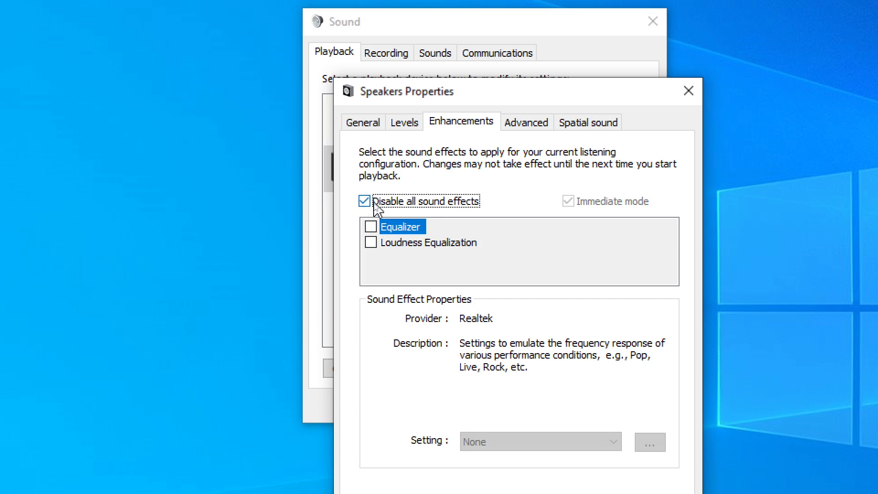
{"action": "left_click", "coordinate": [365, 204]}
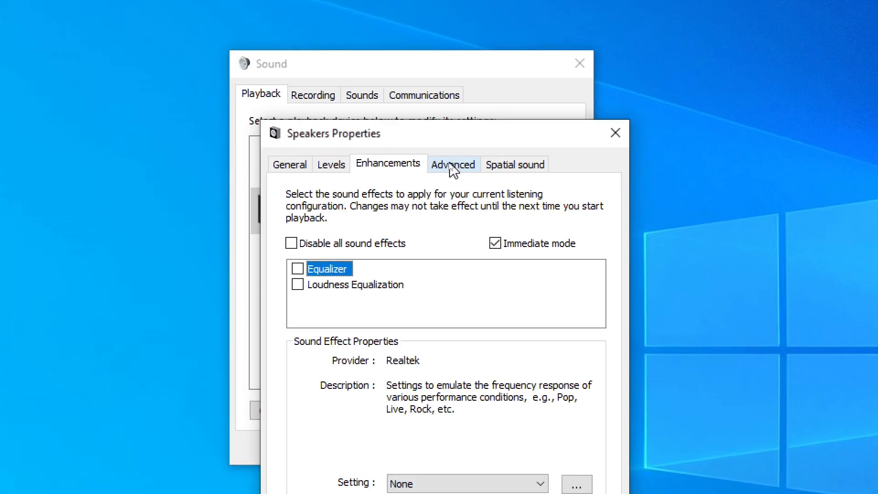
- Check the speakers' available default formats, keep 24 bit, 48000 Hz (Studio Quality), and play the test sound
{"action": "left_click", "coordinate": [452, 166]}
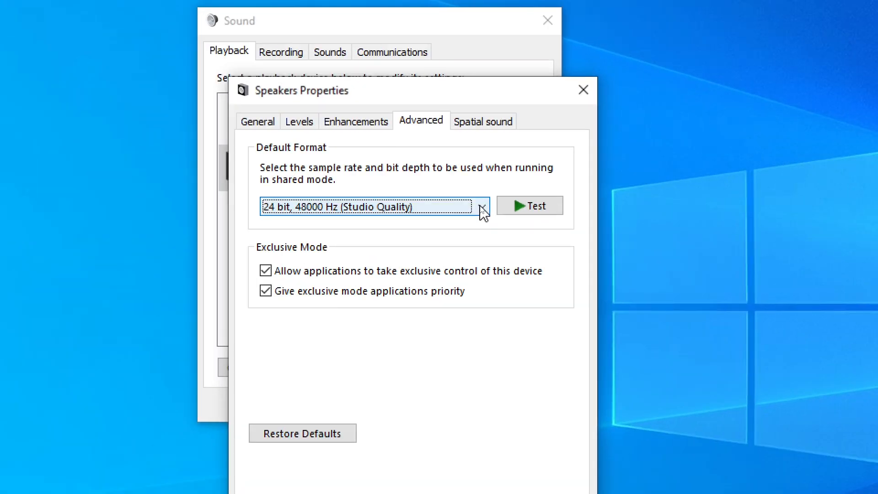
{"action": "left_click", "coordinate": [481, 207]}
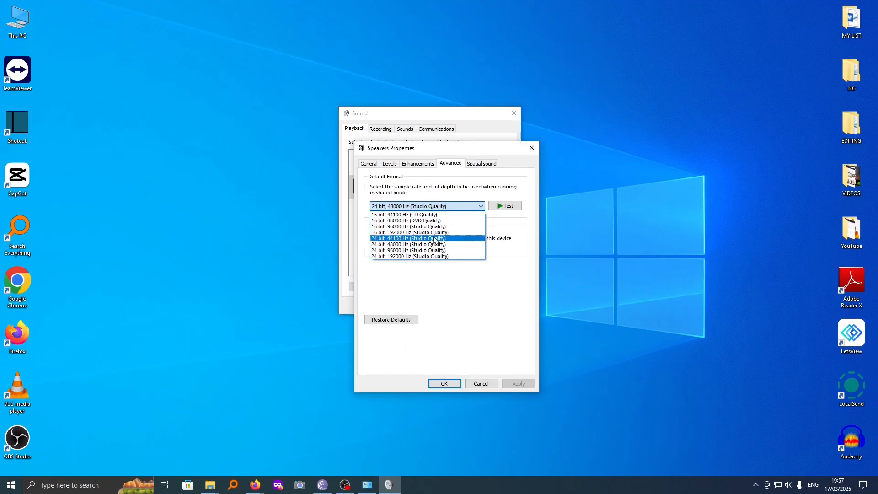
{"action": "left_click", "coordinate": [398, 208]}
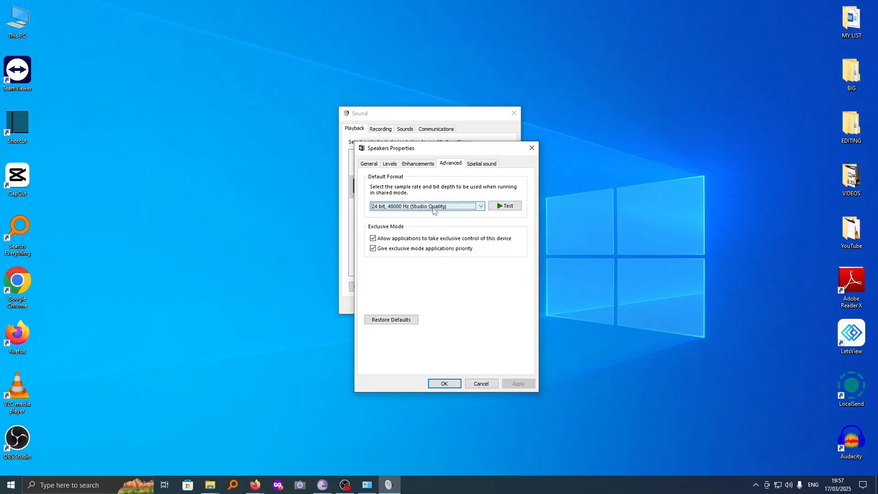
{"action": "left_click", "coordinate": [505, 206]}
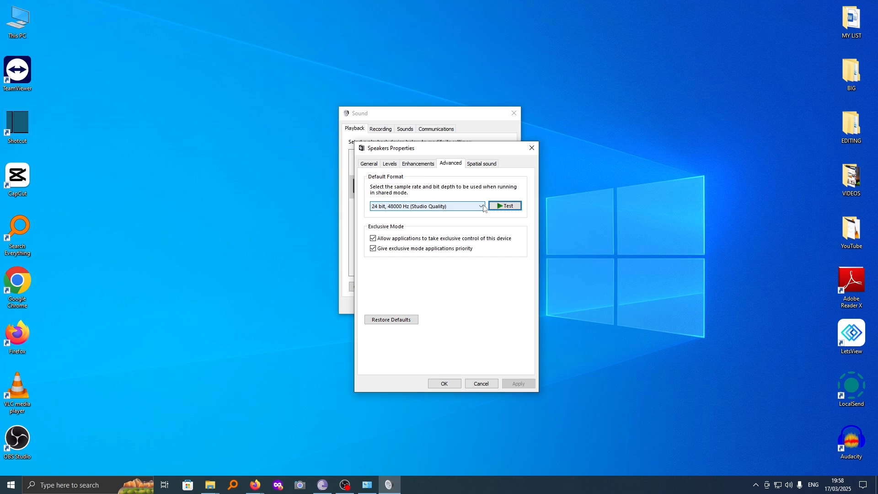
- Review the default format choices without changing the selection, and confirm the speaker properties and sound settings
{"action": "left_click", "coordinate": [483, 206]}
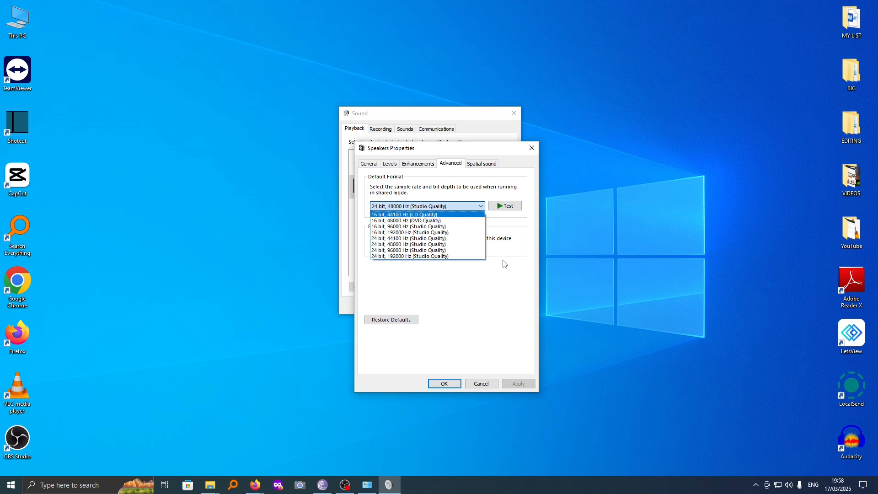
{"action": "left_click", "coordinate": [505, 284]}
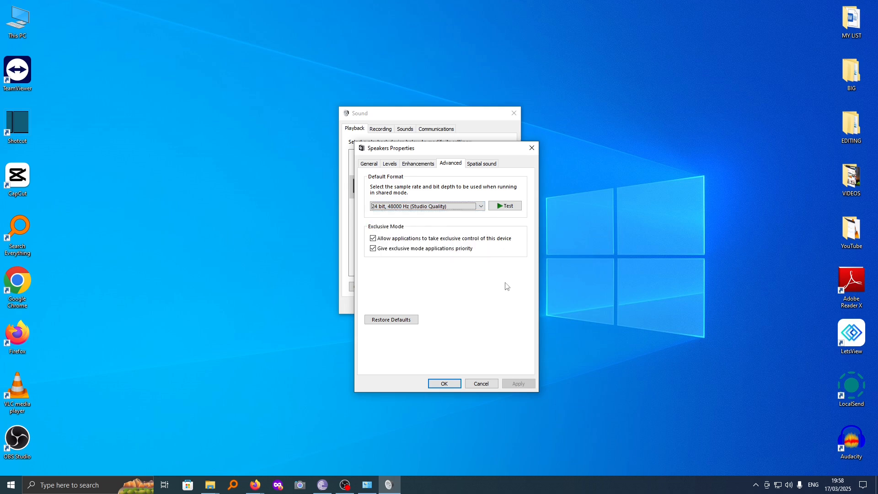
{"action": "left_click", "coordinate": [444, 384]}
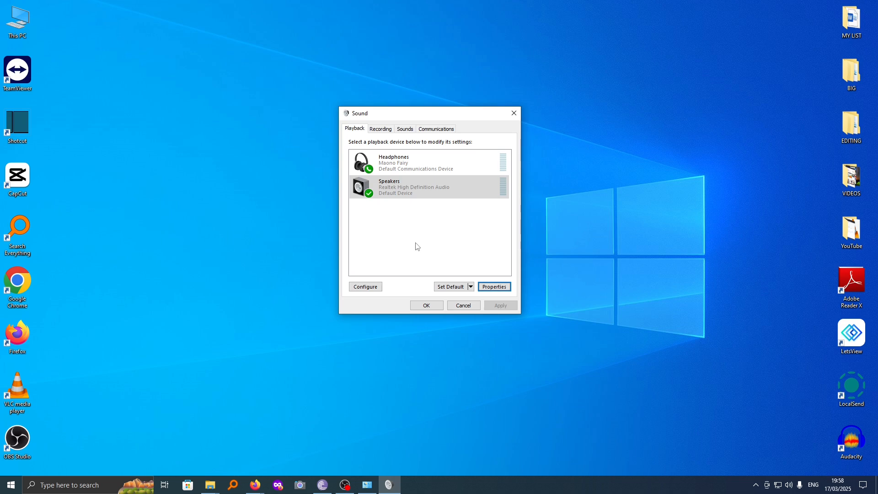
{"action": "left_click", "coordinate": [411, 306]}
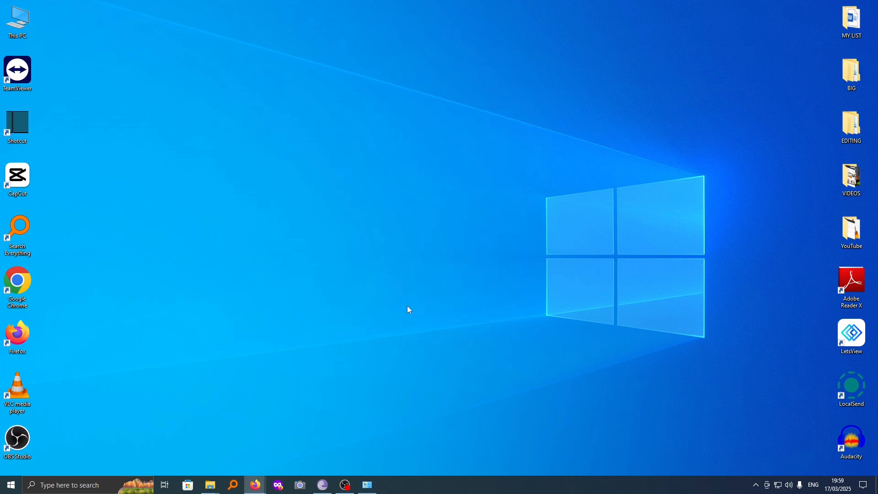